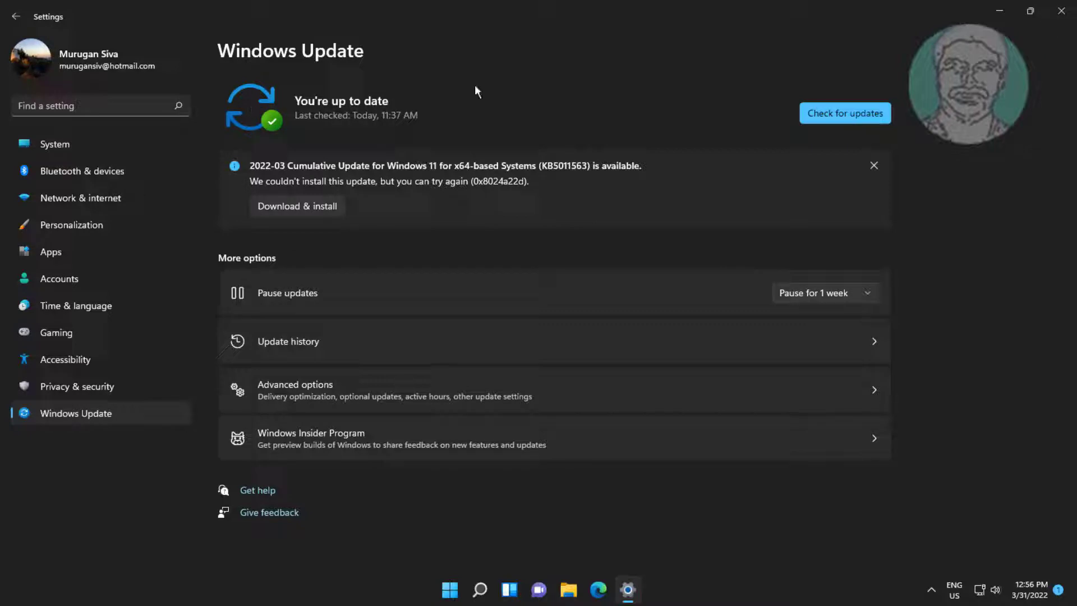
Step: Run the Windows Update troubleshooter from the system's other troubleshooters, dismiss its report and close Settings
click(1061, 11)
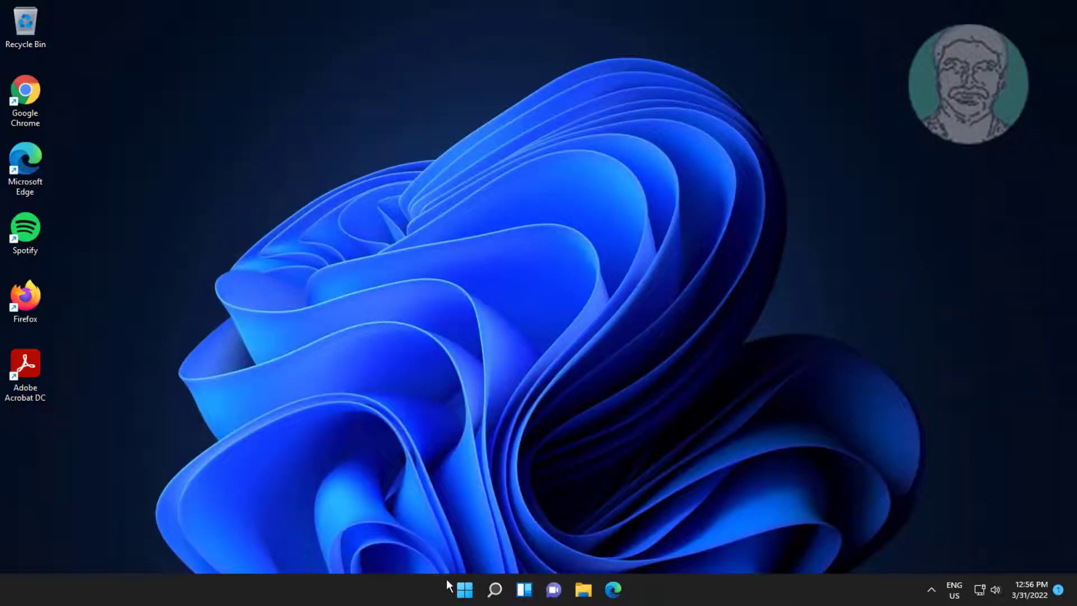
click(465, 589)
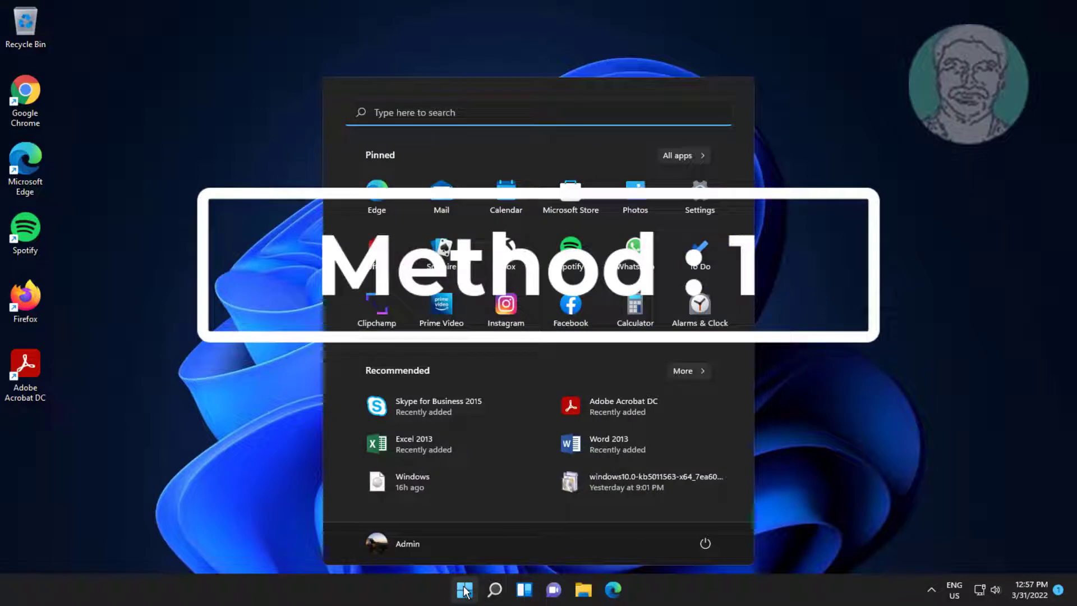
click(703, 198)
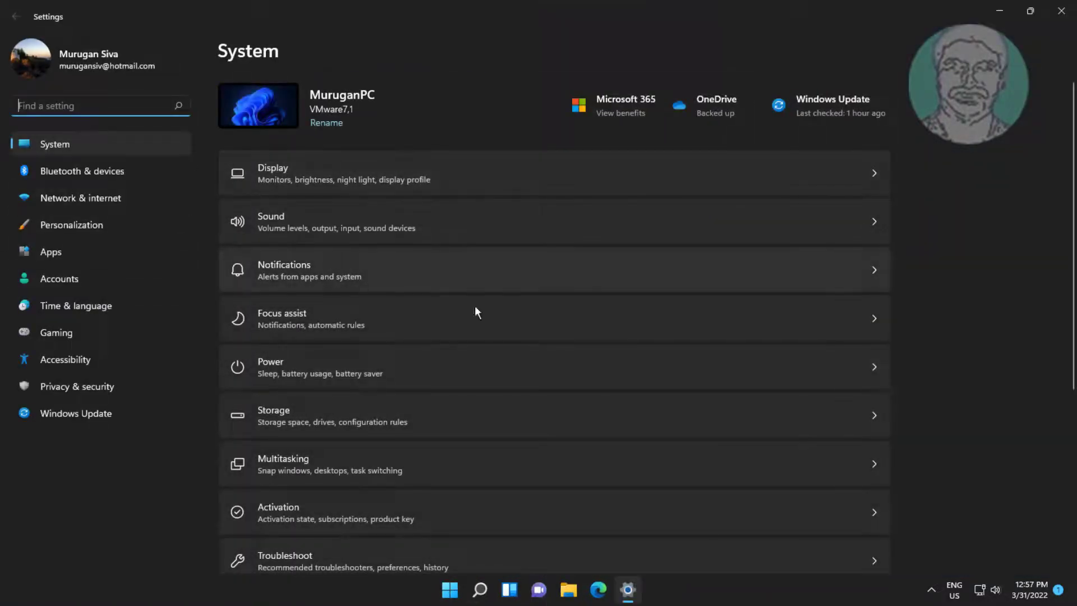
scroll(325, 449, down, 5)
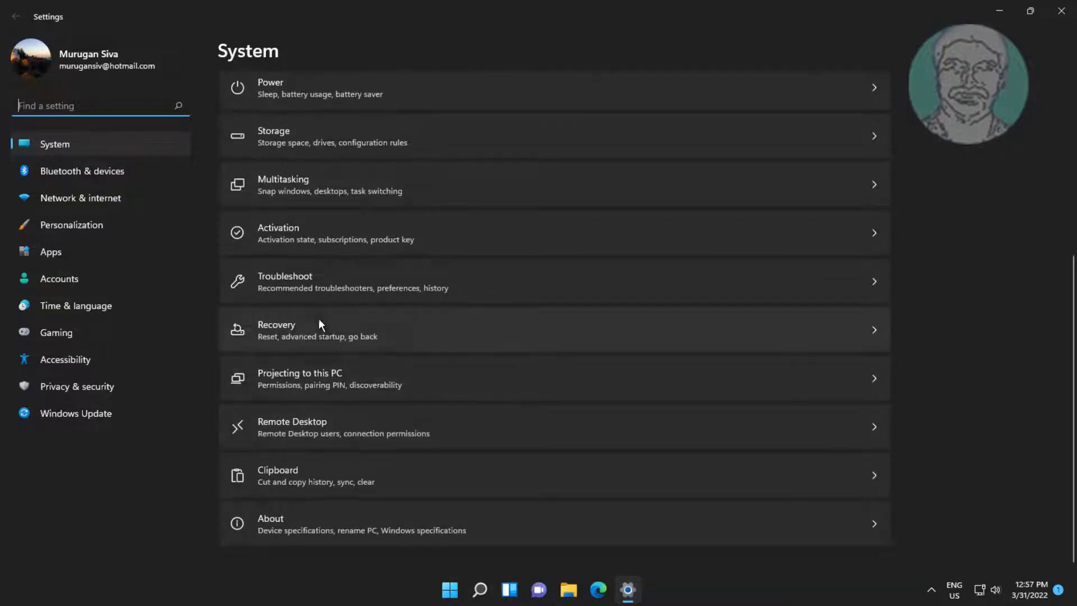
click(309, 296)
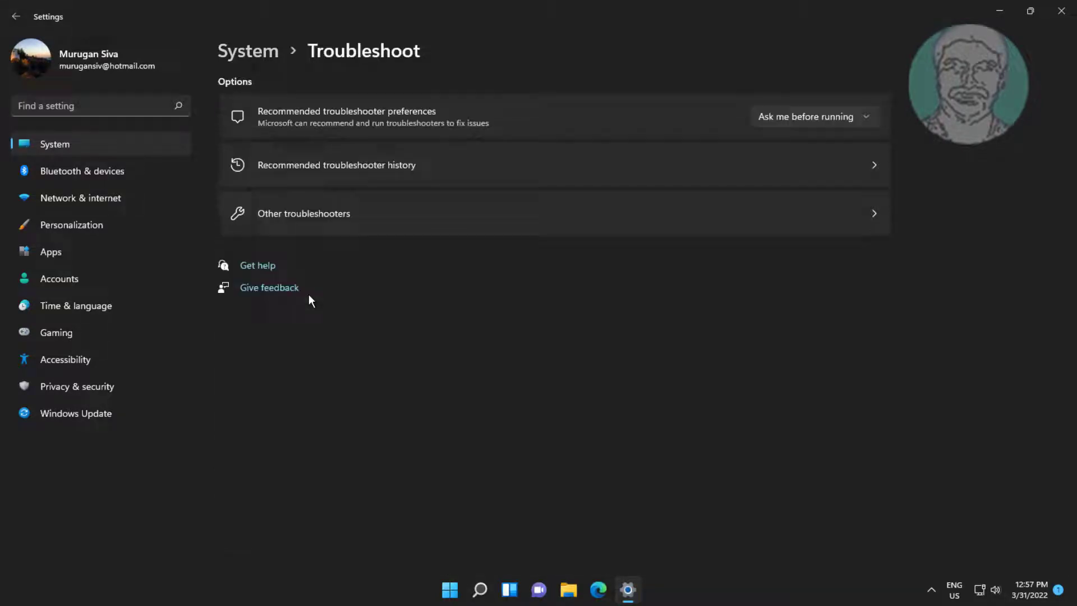
click(308, 221)
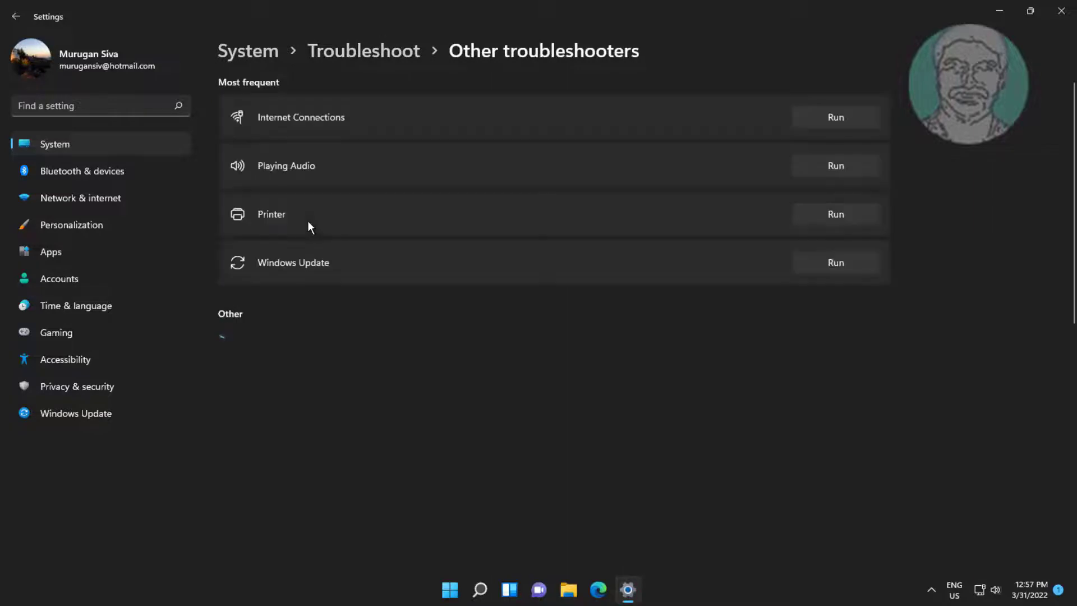
click(807, 261)
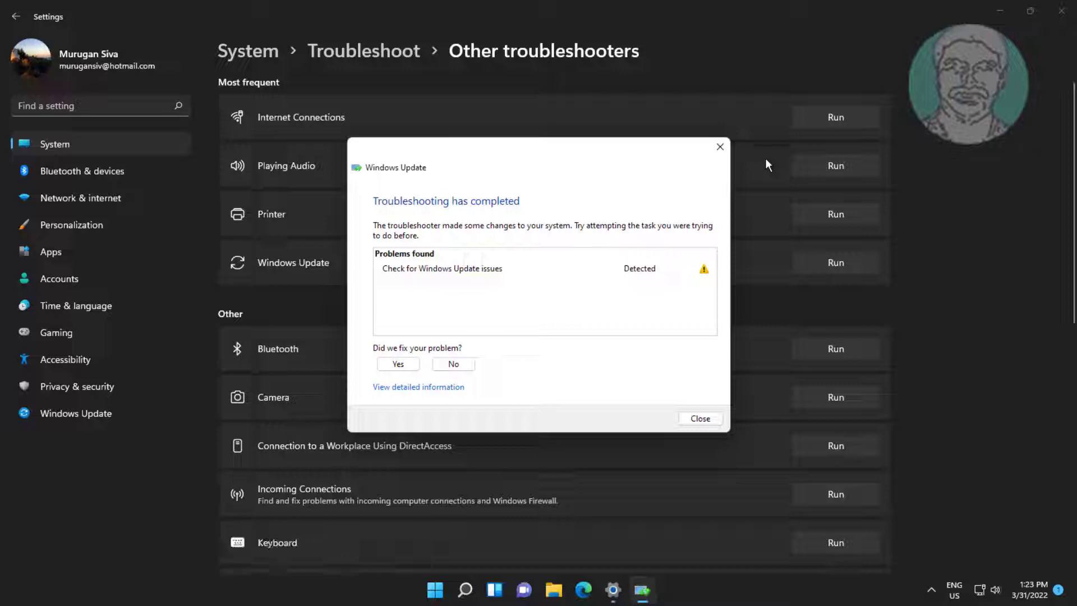
click(700, 419)
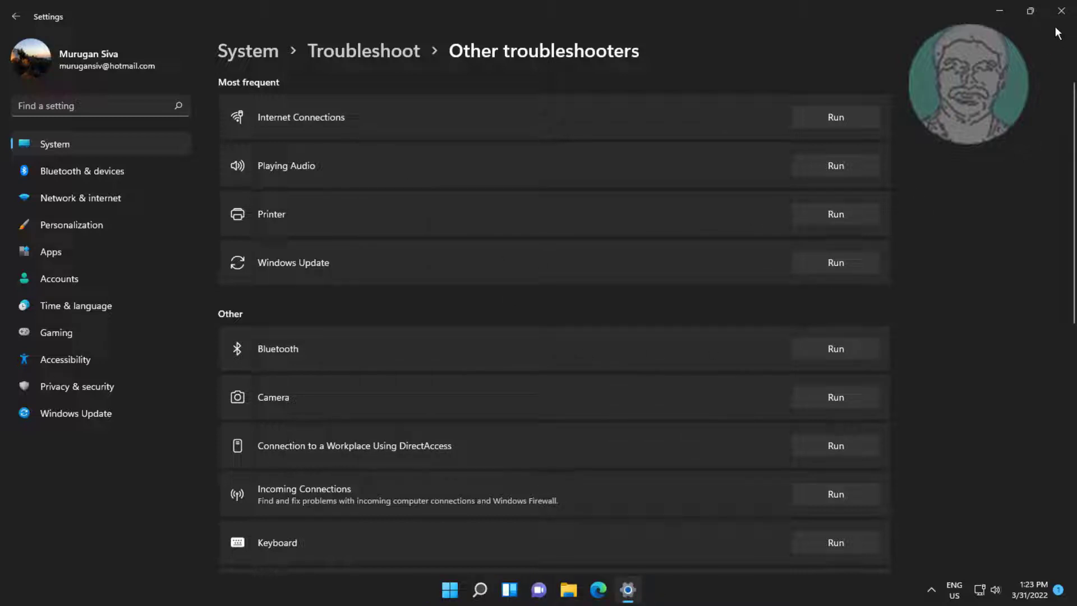
click(1061, 11)
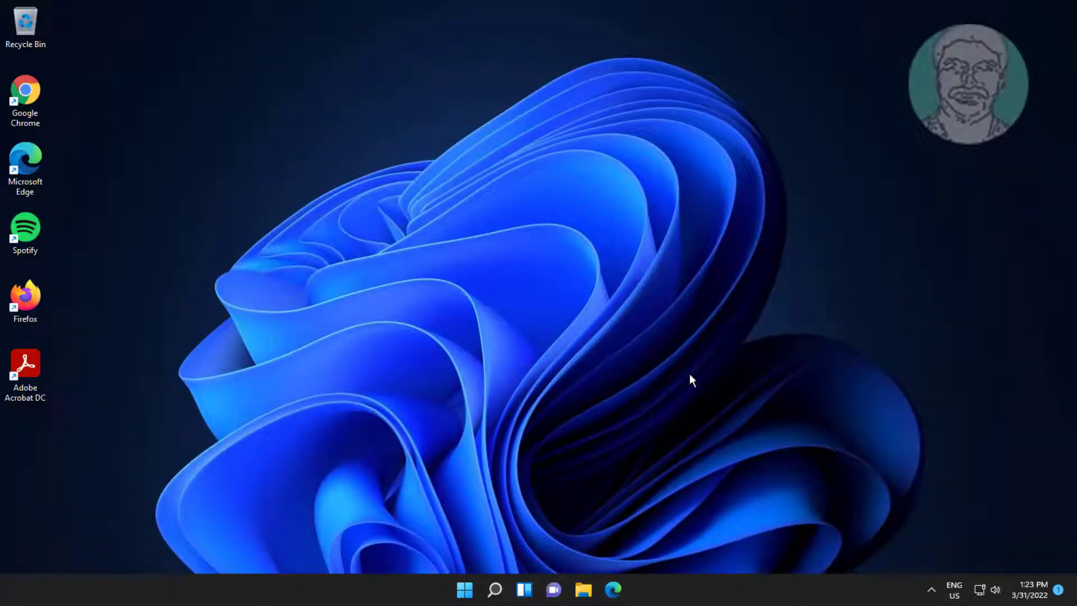
Step: Switch to Google Chrome, search for "windows 11 download" and open Microsoft's Download Windows 11 page
double_click(25, 96)
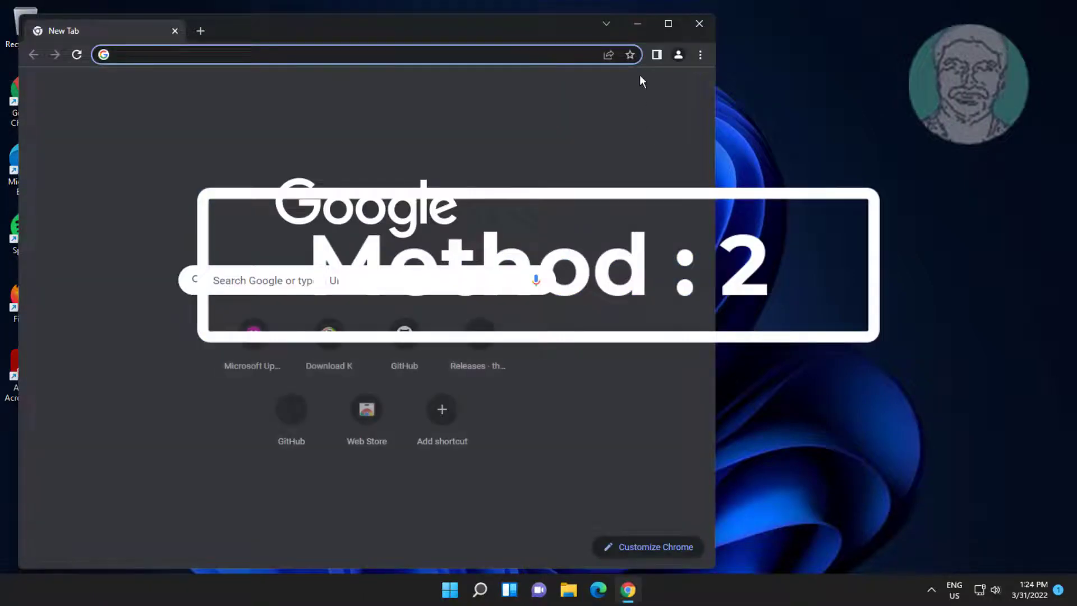
click(666, 25)
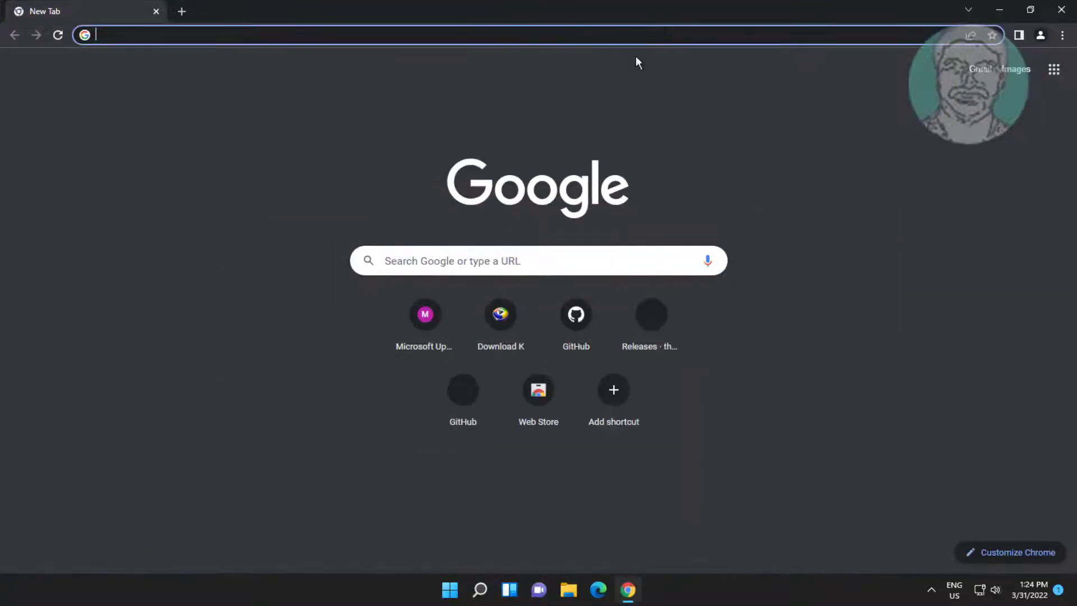
click(361, 38)
text(w)
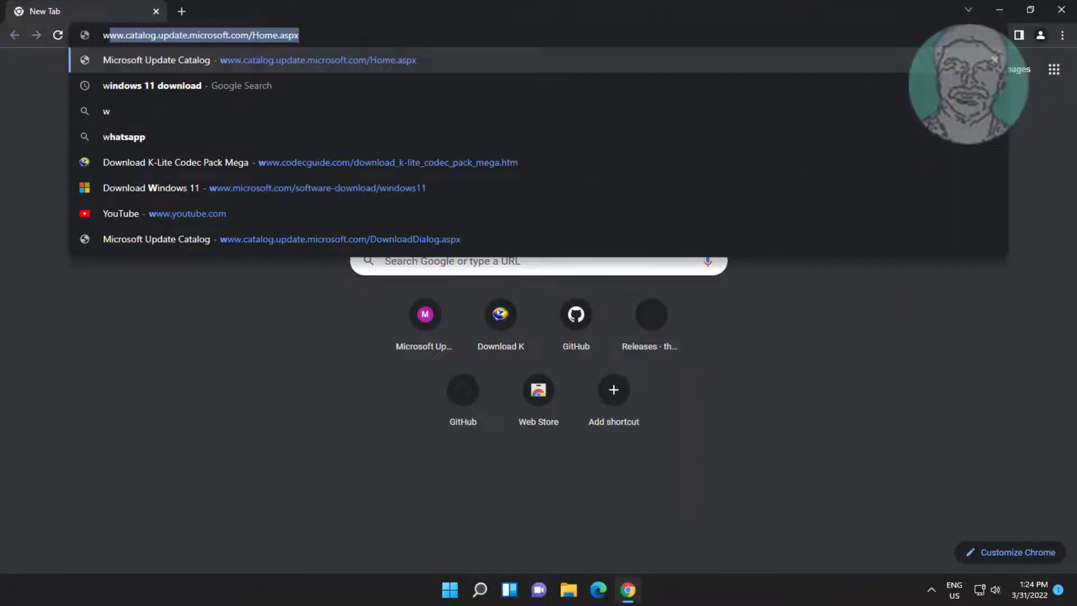
text(indows 11 dow)
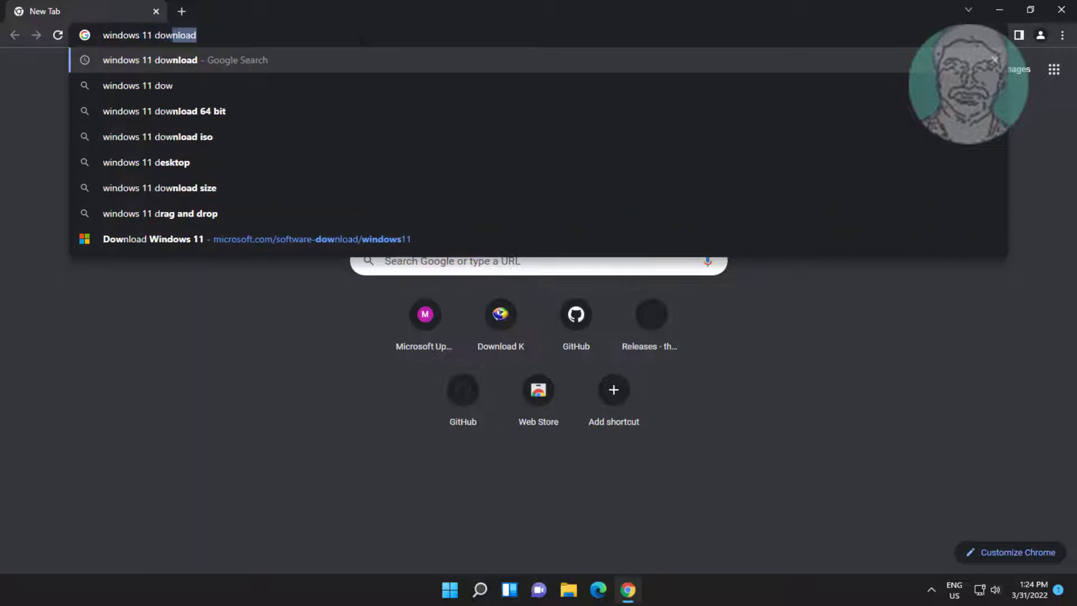
text(nload)
key(Return)
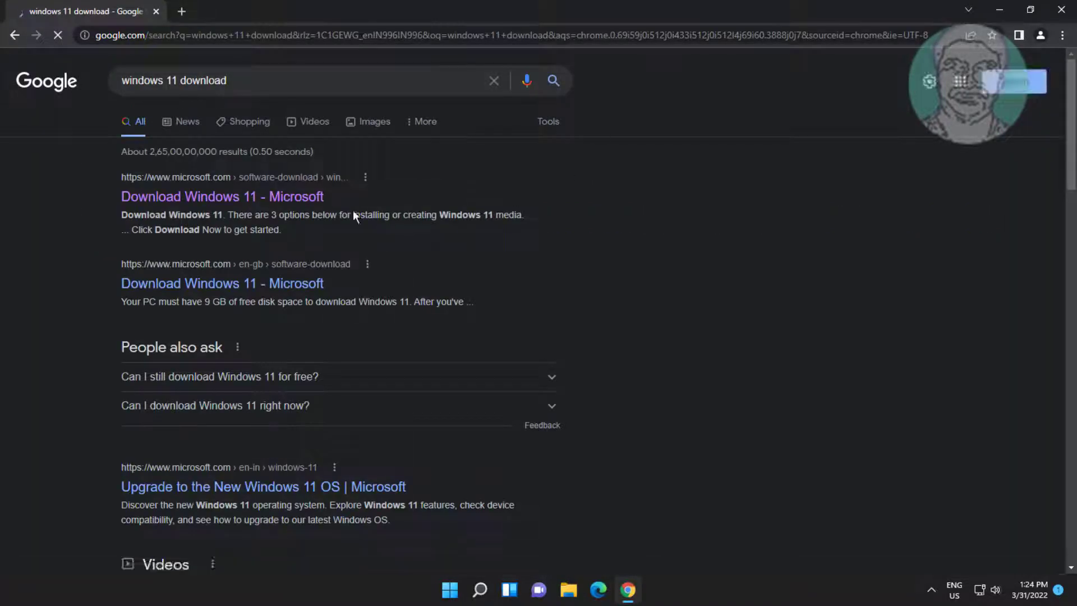
click(285, 198)
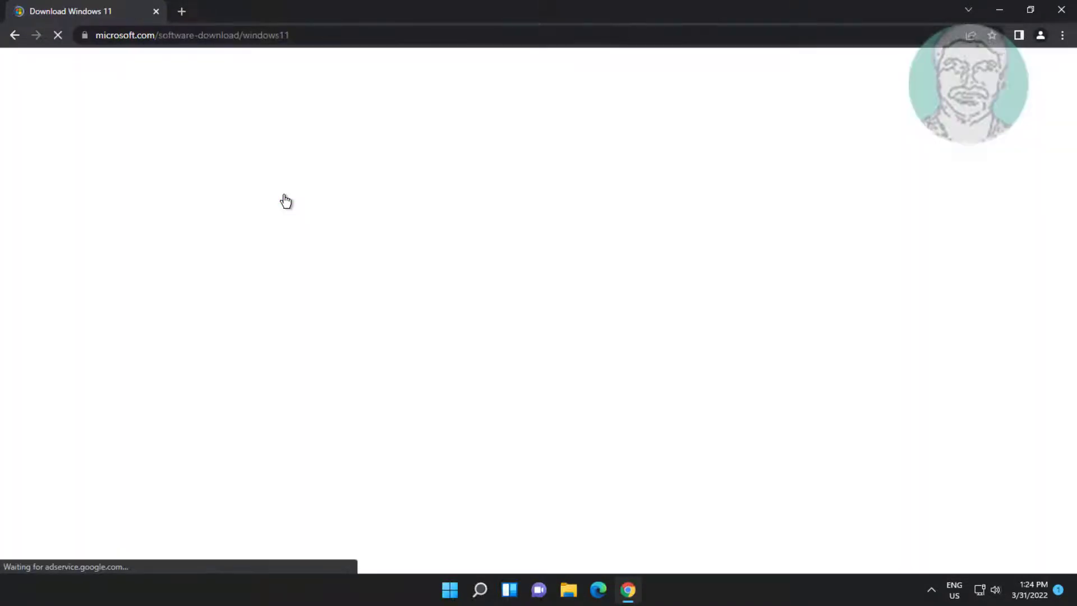
Step: Download the Windows 11 installation media creation tool, run it with administrator permission and minimize the browser
scroll(452, 449, down, 5)
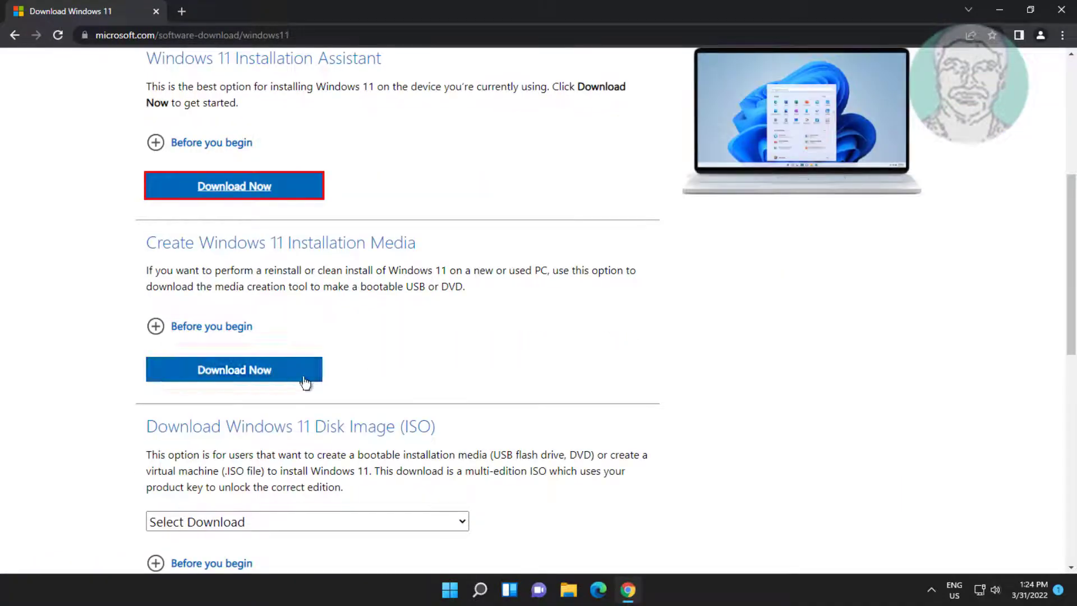
click(257, 373)
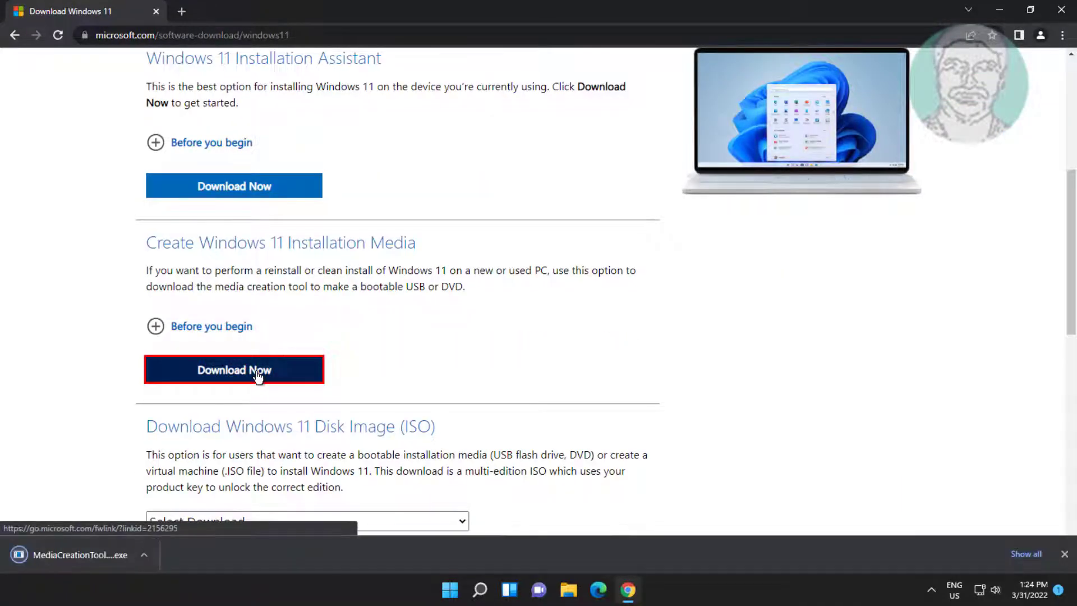
click(76, 566)
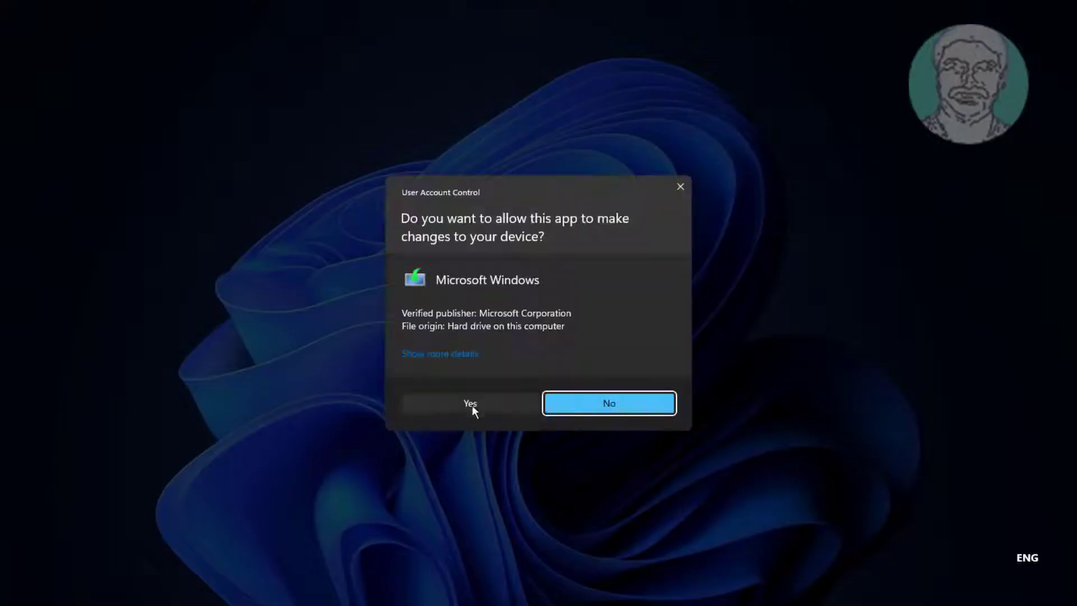
click(471, 403)
click(1001, 9)
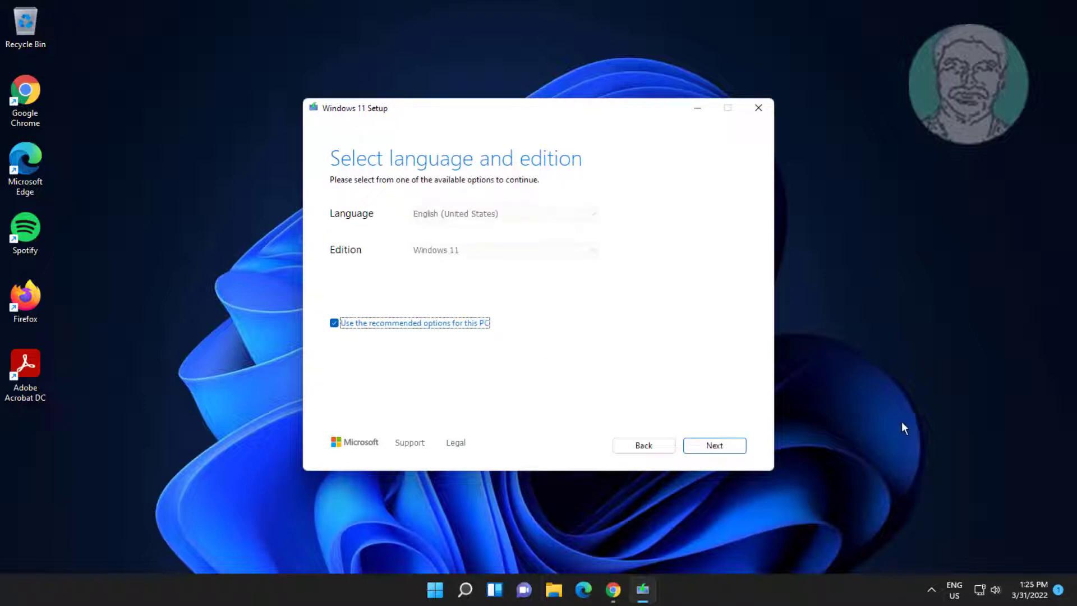
Step: Create a Windows 11 ISO file with the recommended language and edition, saving it as Windows in Documents over the existing file
click(716, 446)
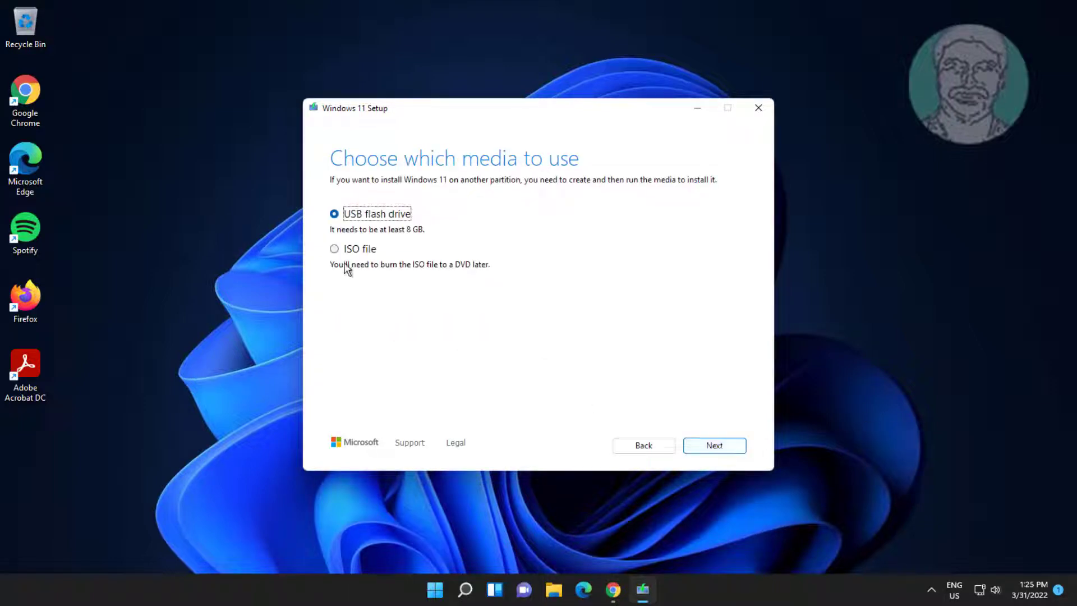
click(336, 250)
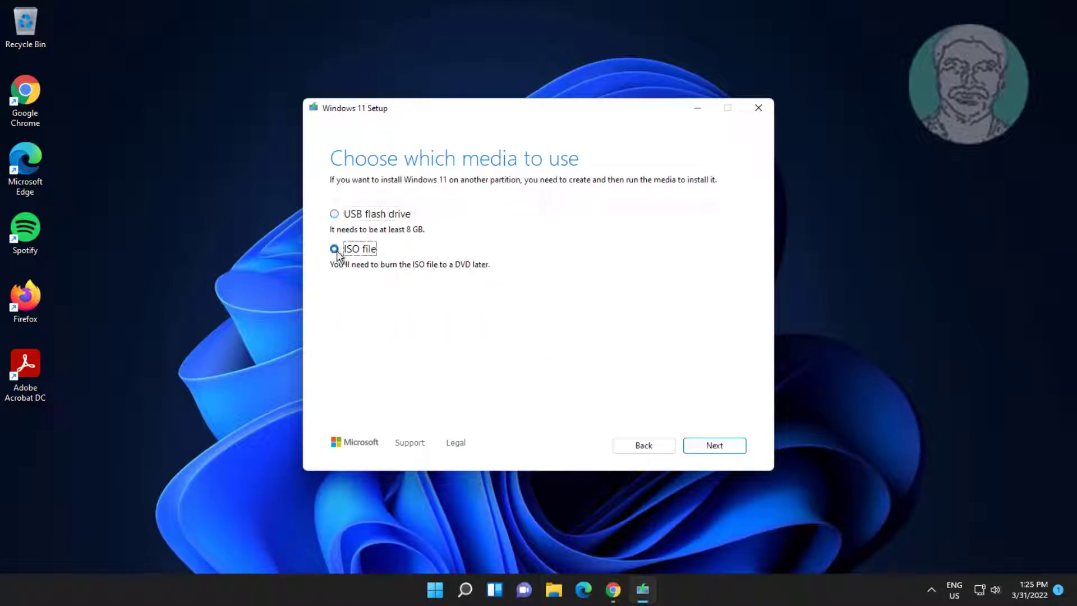
click(730, 448)
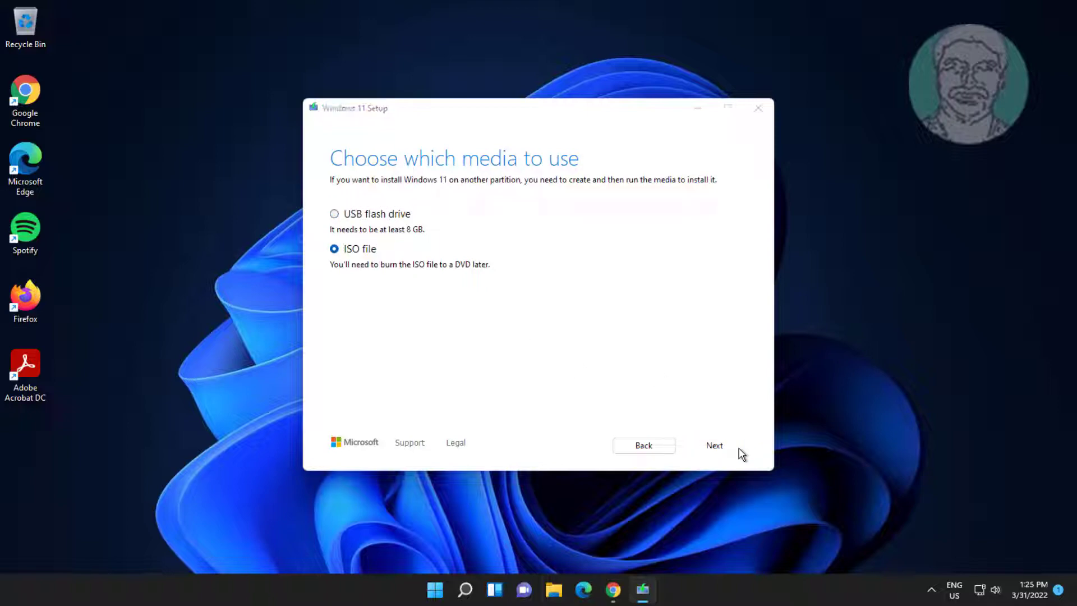
click(709, 423)
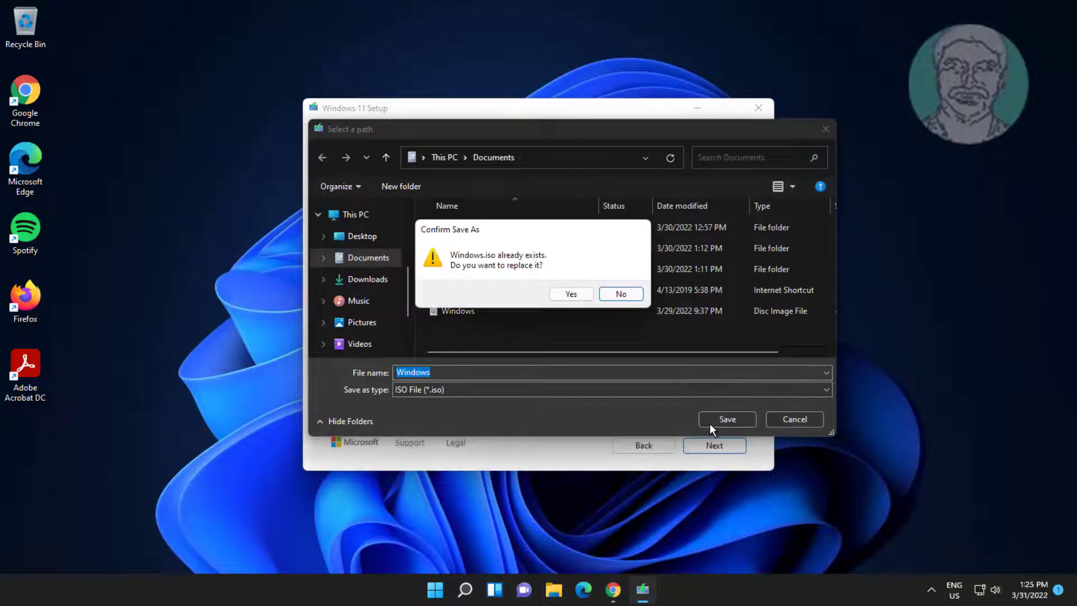
click(577, 293)
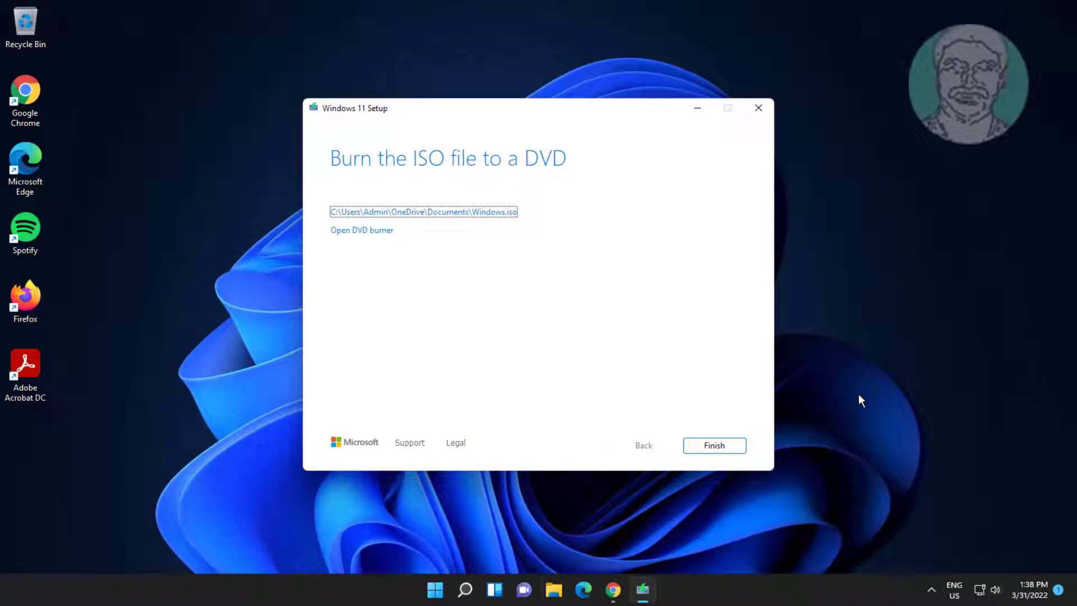
click(728, 446)
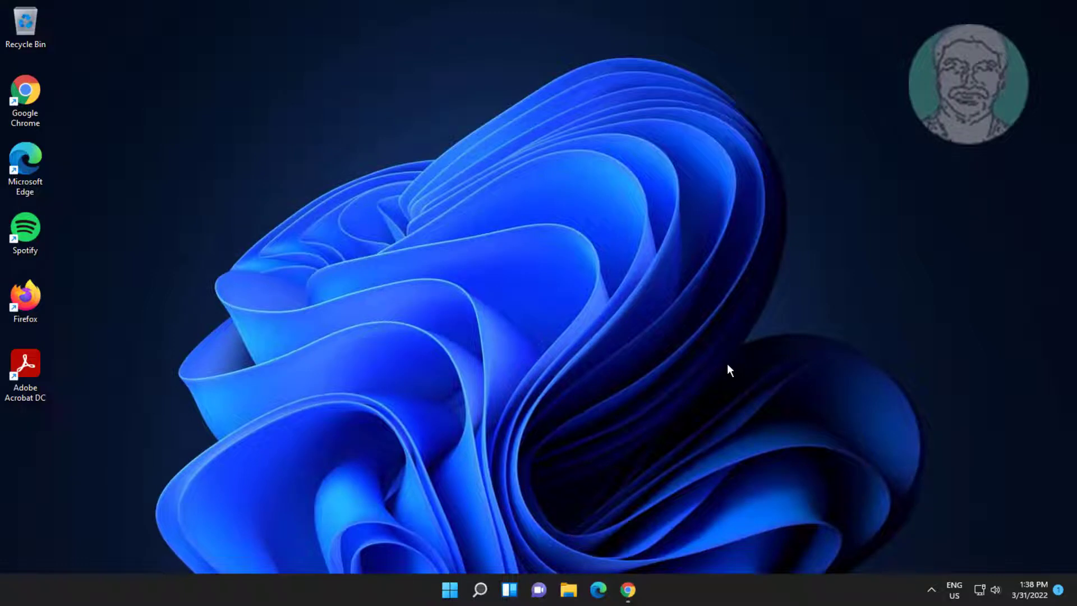
Step: Mount the Windows disc image from the Documents folder in File Explorer
click(567, 590)
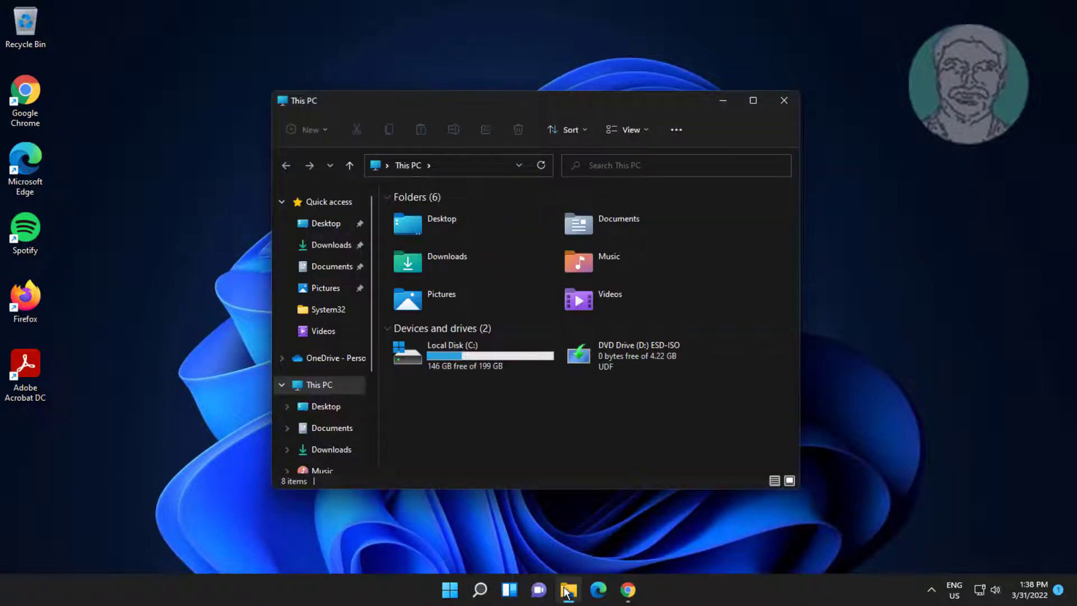
double_click(601, 224)
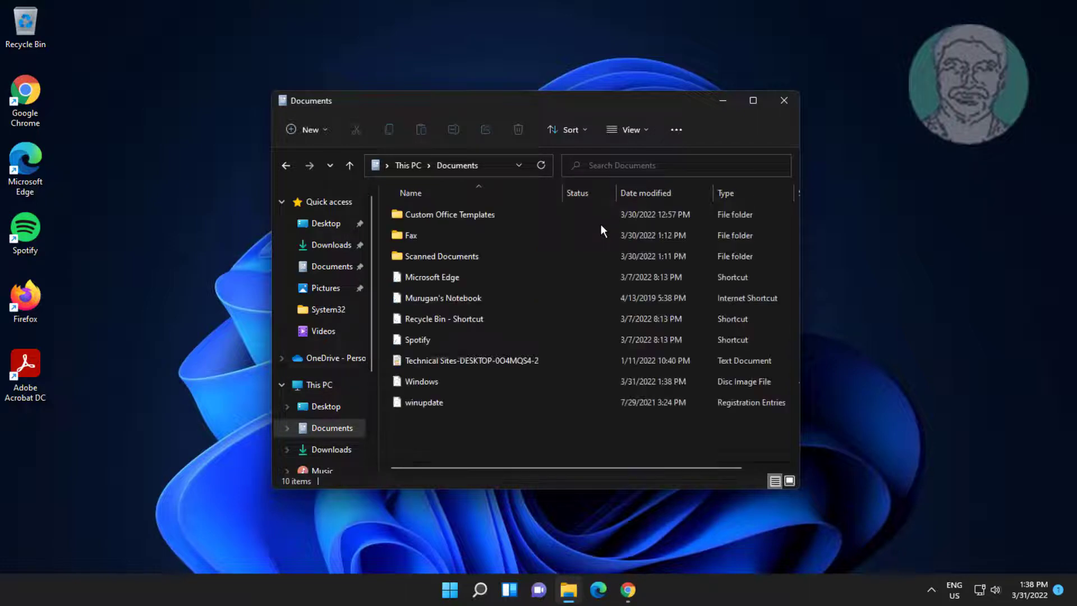
click(433, 380)
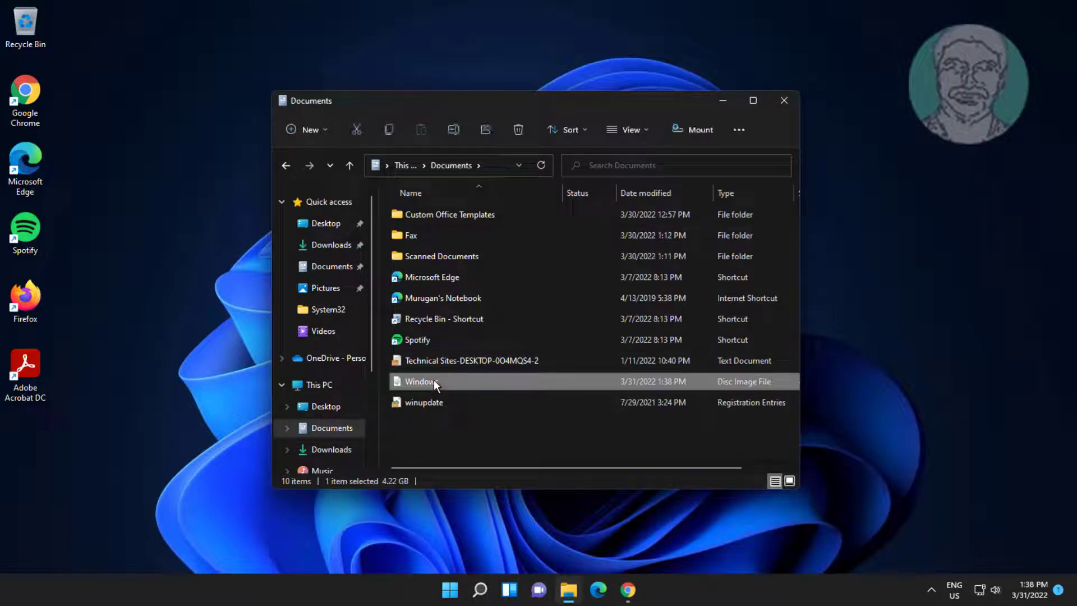
double_click(433, 380)
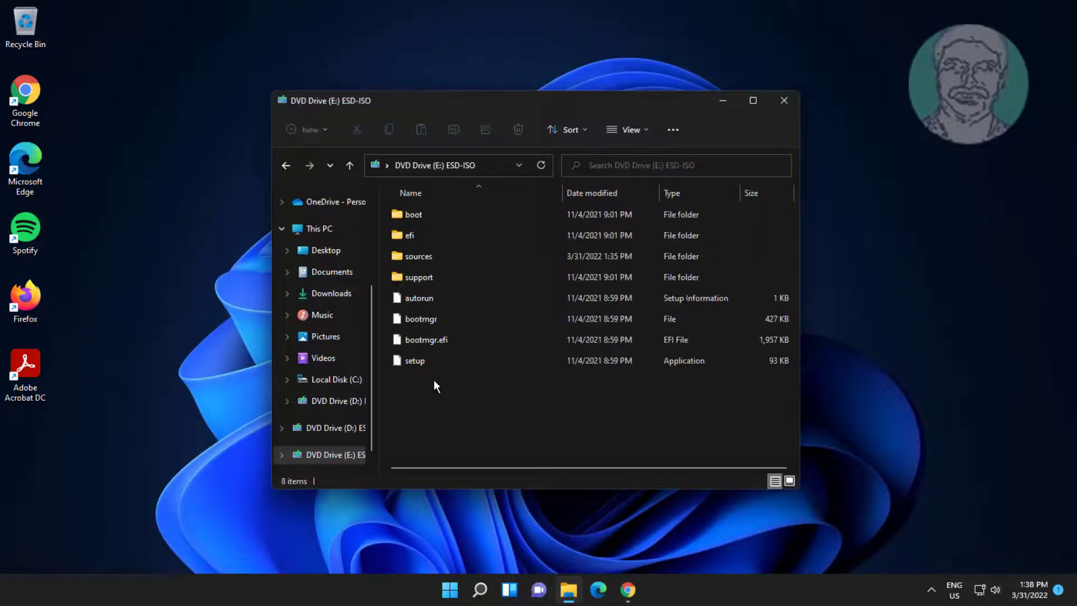
Step: Run setup from the mounted image with administrator permission and install Windows 11 Pro, keeping personal files and apps
double_click(425, 362)
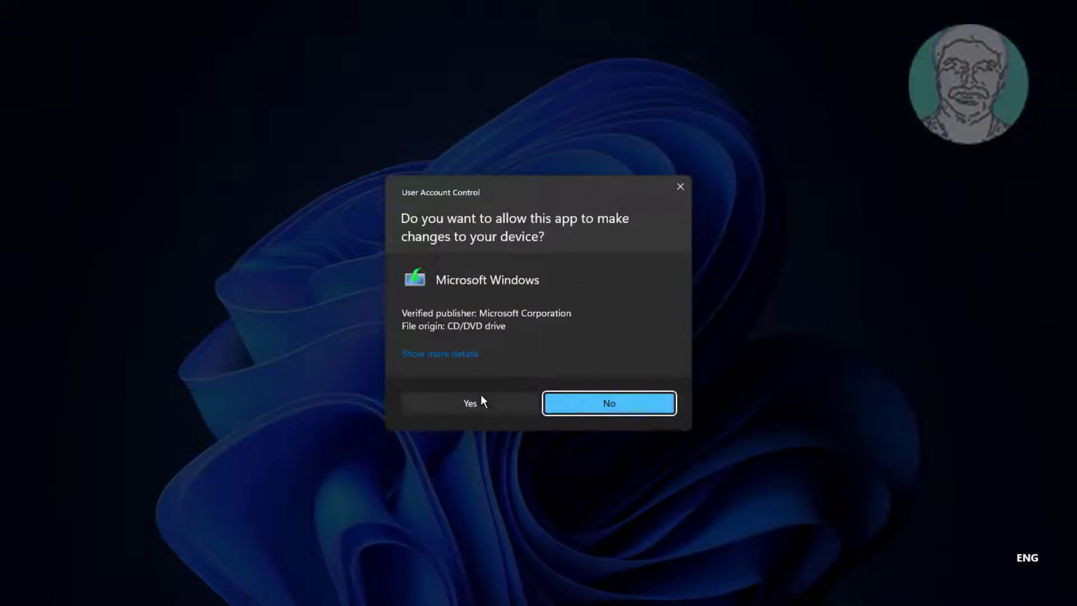
click(467, 402)
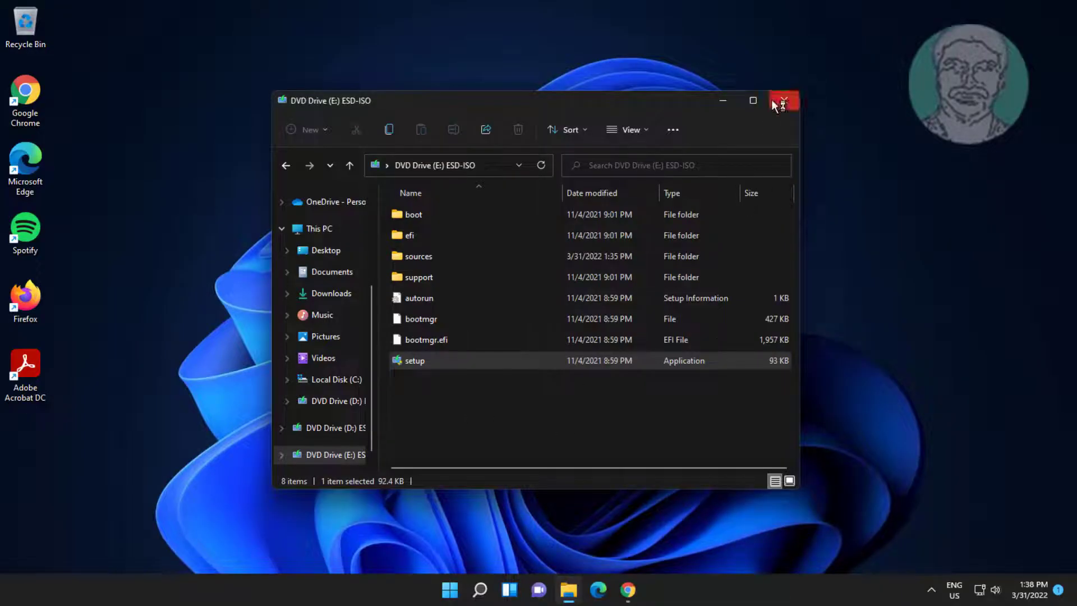
click(773, 102)
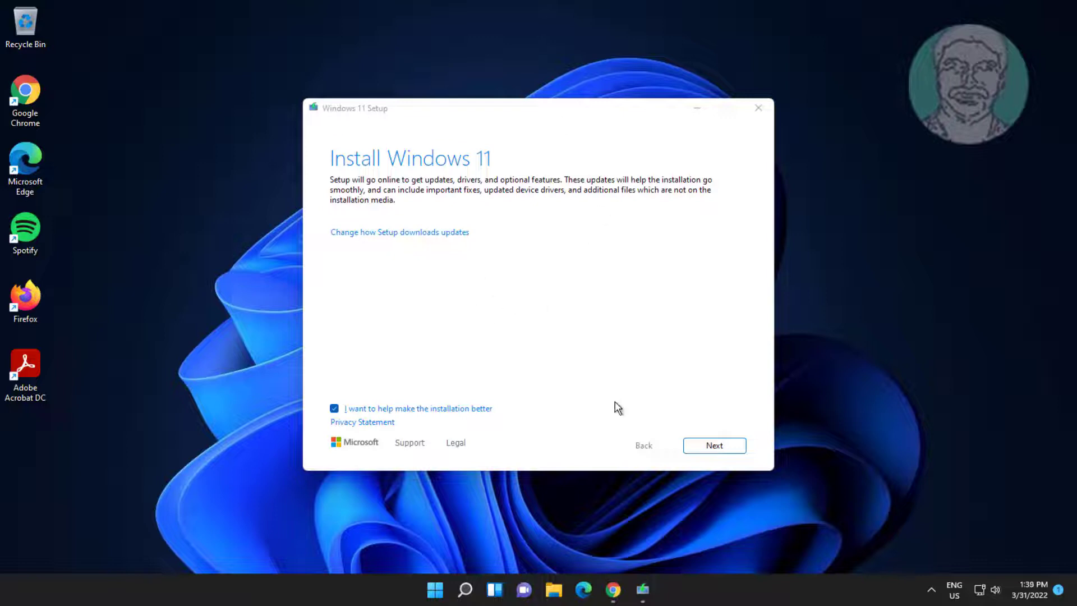
click(702, 447)
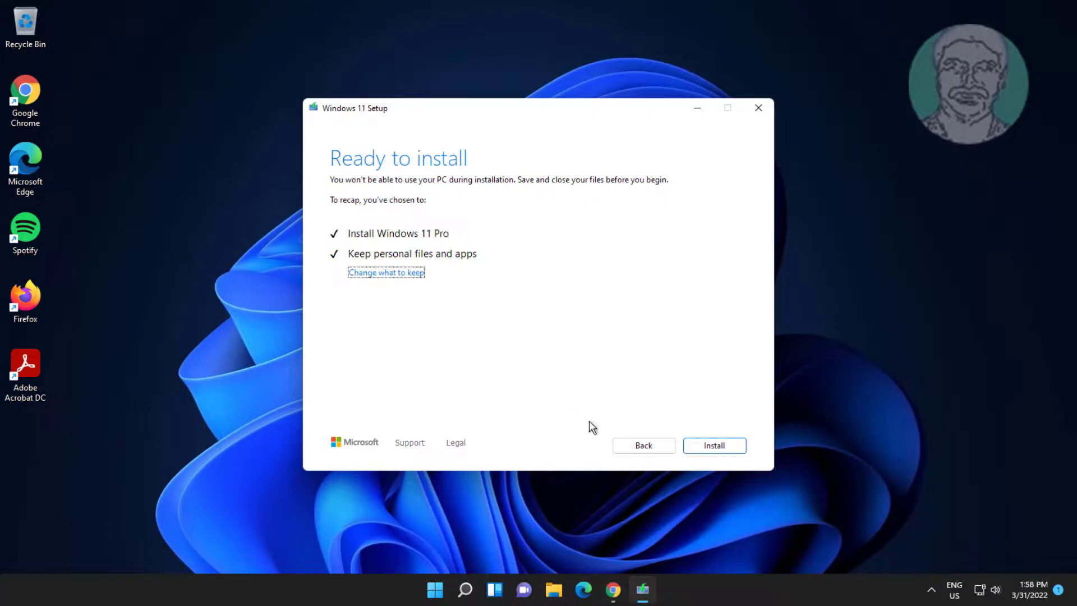
click(727, 445)
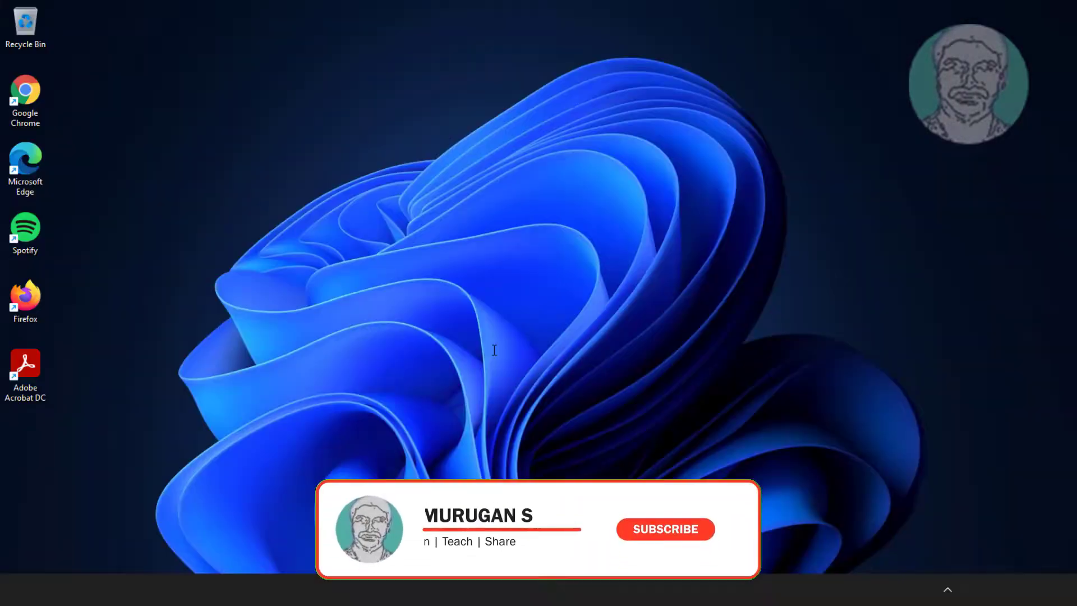
Step: Open the Windows Update settings and start downloading the pending updates
click(487, 589)
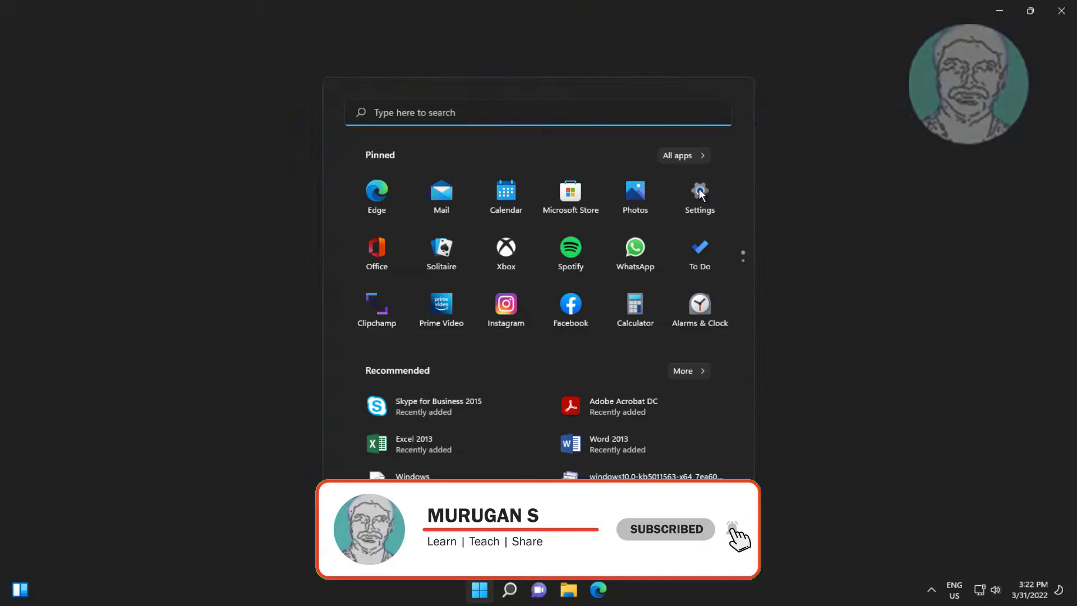
click(700, 193)
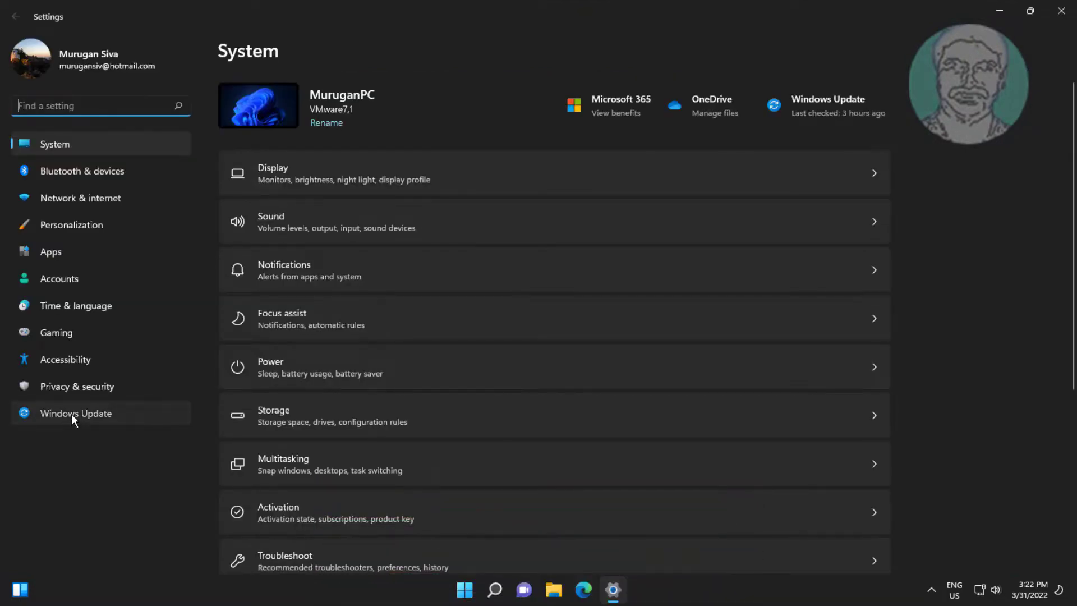
click(72, 414)
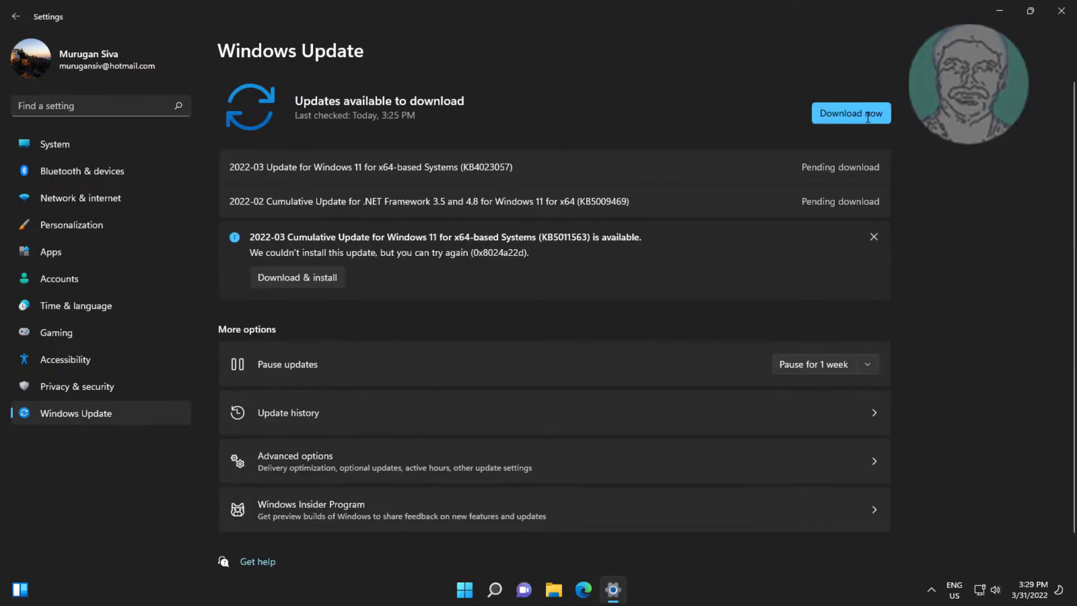
click(862, 110)
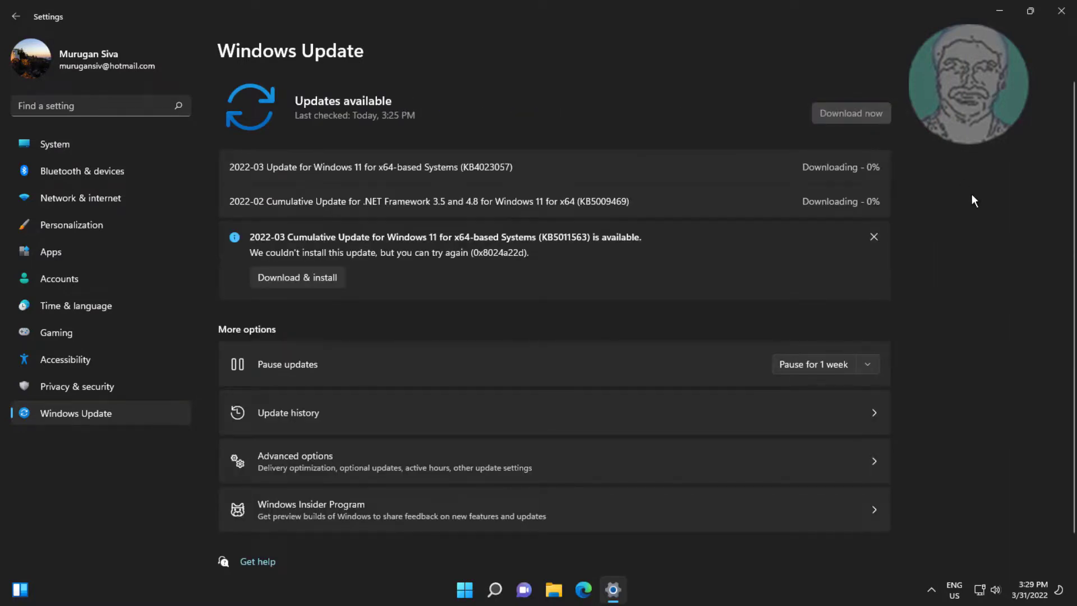